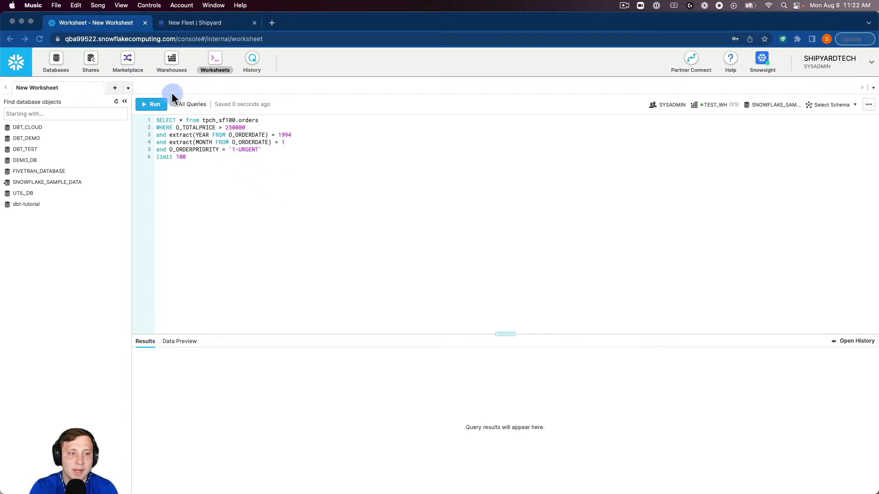
- Run the urgent January 1994 orders query in the Snowflake worksheet
click(161, 104)
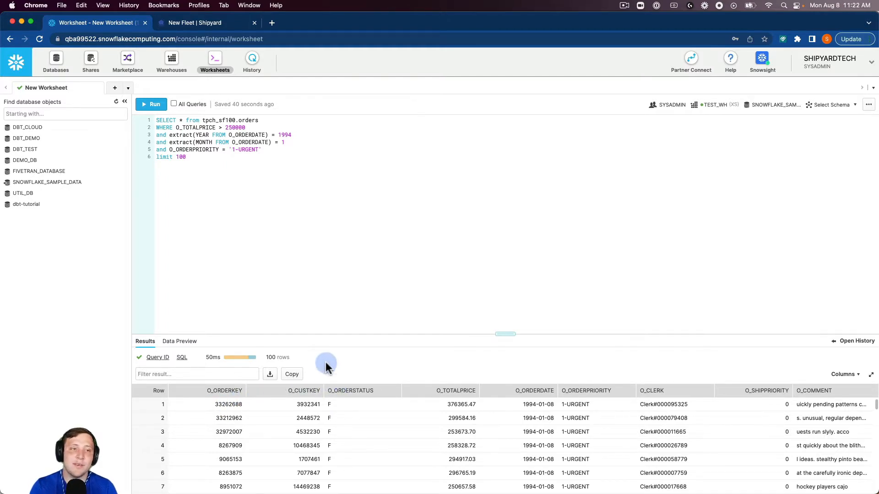
- Switch to Shipyard's new fleet and add a Snowflake Store Query Results as CSV vessel, dismissing its help note
click(215, 27)
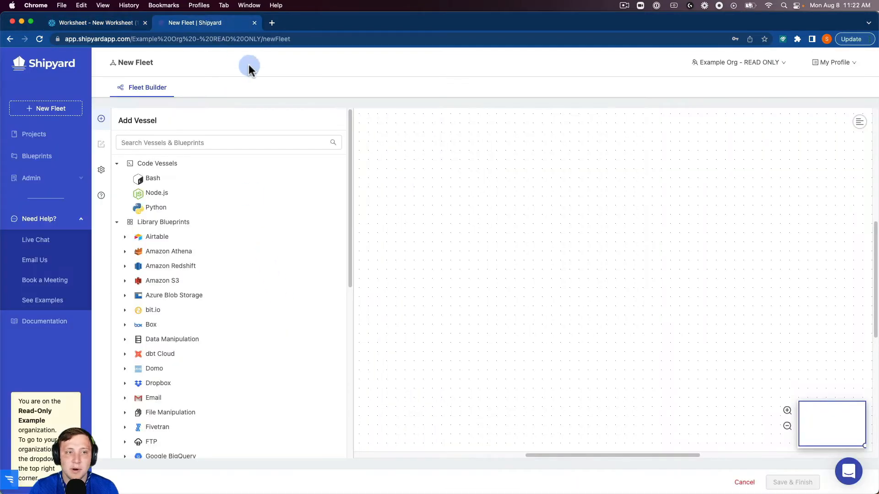
click(266, 142)
text(snowl)
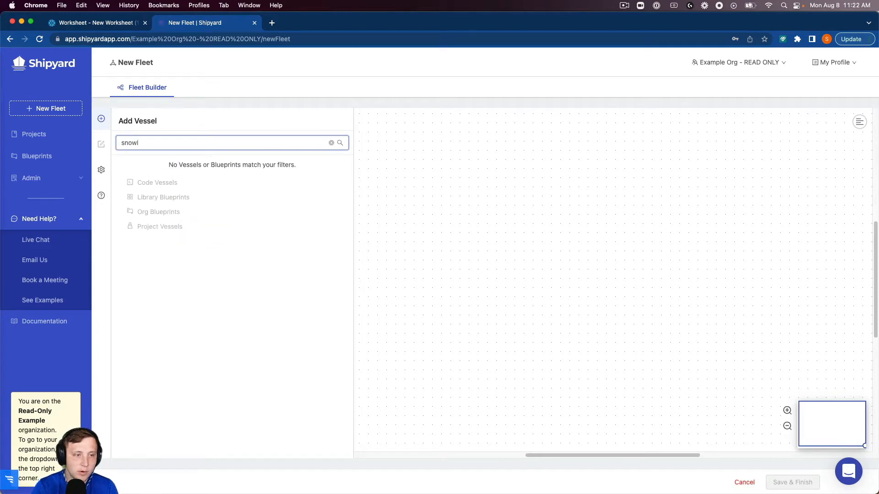
key(BackSpace)
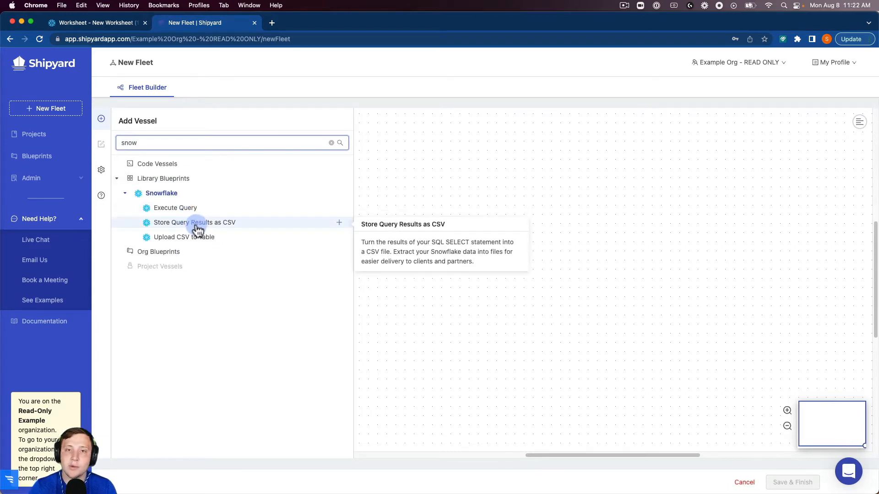
click(223, 221)
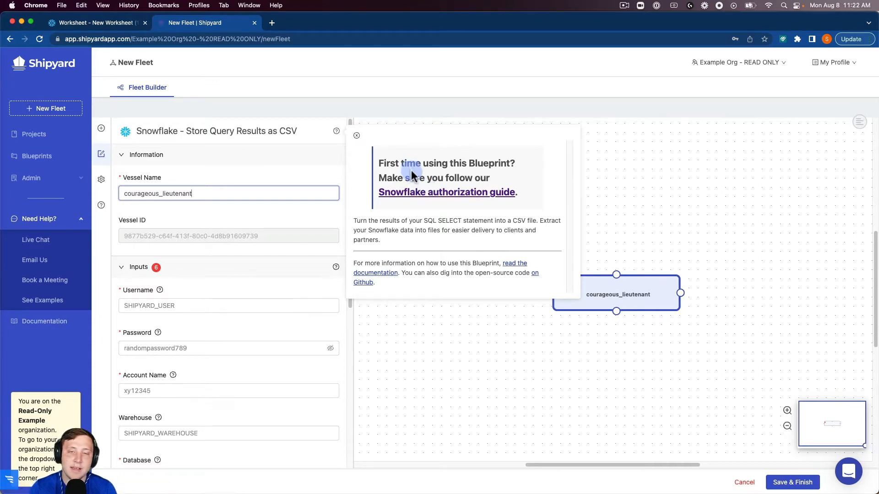
click(357, 136)
- Rename the Snowflake vessel as Store Query Results as CSV
double_click(234, 201)
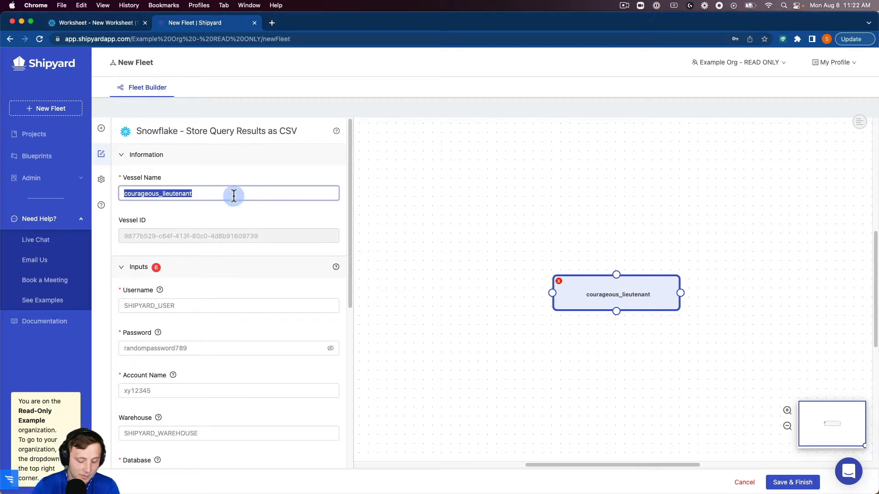
text(Store)
click(208, 232)
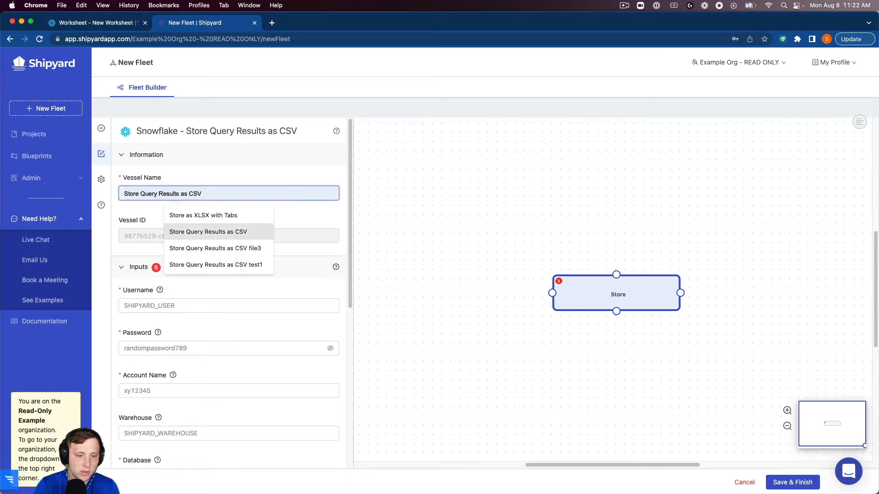
- Enter the Snowflake username, password and account name in the vessel's inputs
click(190, 307)
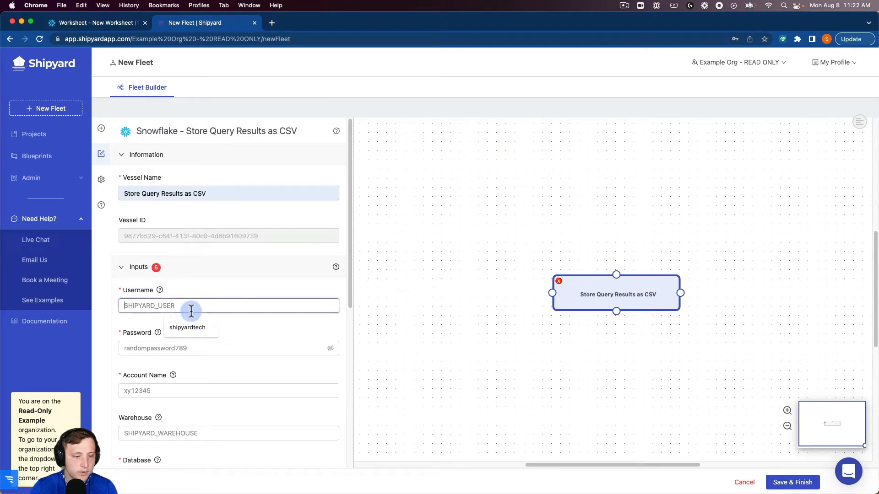
click(186, 327)
click(187, 351)
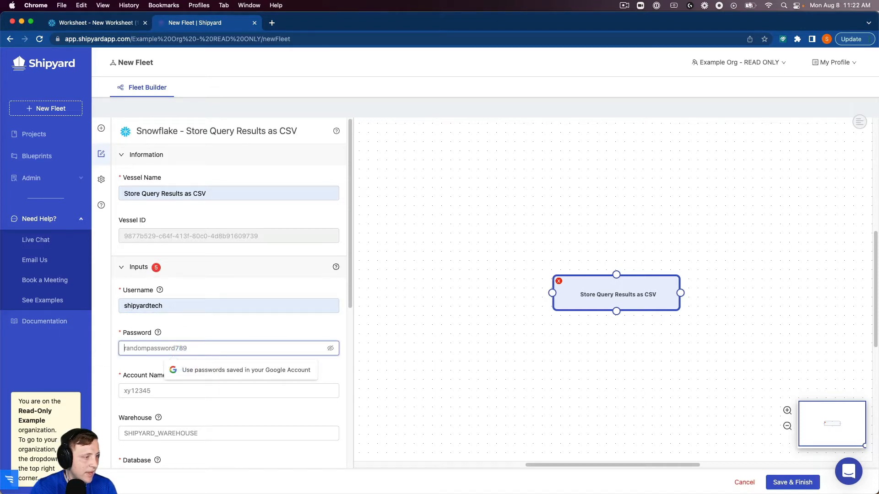
key(super+v)
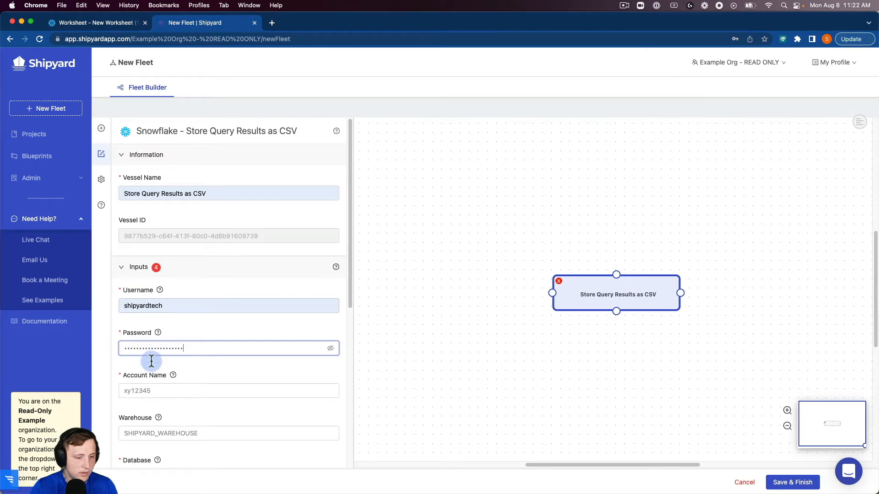
click(142, 389)
click(157, 414)
- Set the warehouse to TEST_WH, the database to SNOWFLAKE_SAMPLE_DATA and the schema to PUBLIC
click(162, 433)
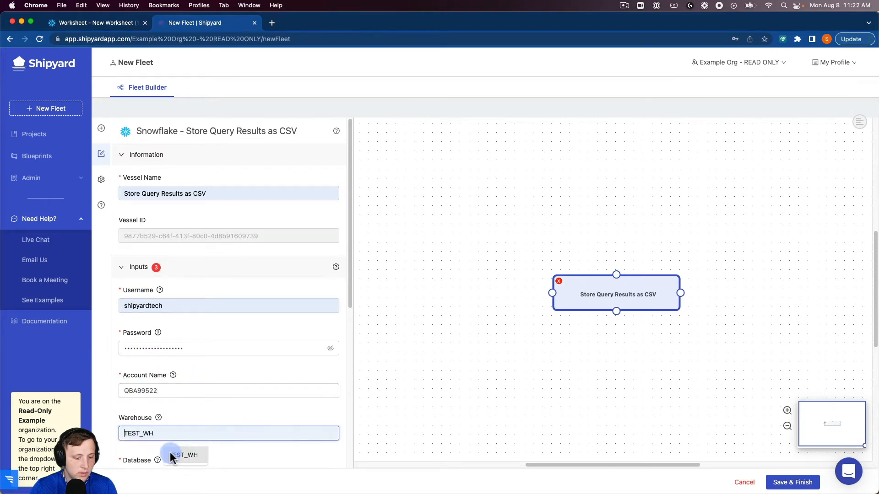
click(170, 453)
scroll(169, 432, down, 3)
click(164, 357)
click(169, 376)
click(169, 400)
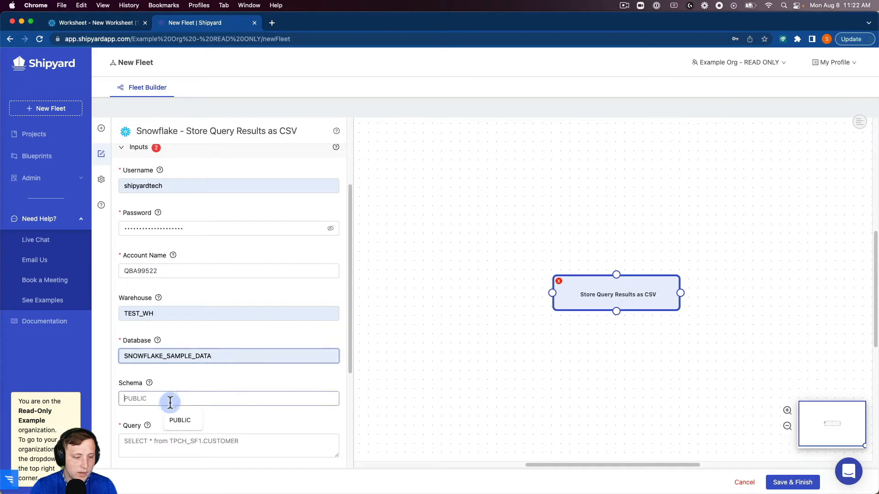
click(177, 423)
- Copy the full orders SELECT query from the Snowflake worksheet into the Shipyard vessel's Query input
scroll(176, 423, down, 1)
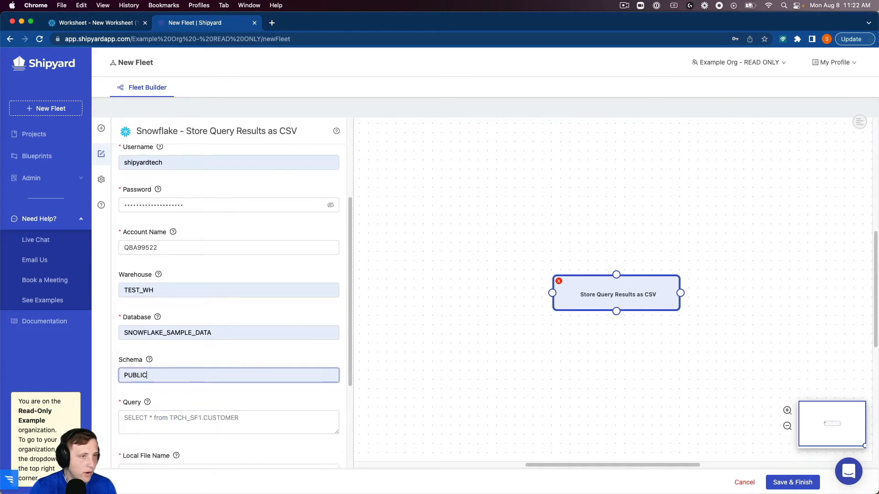
click(113, 22)
drag(191, 165, 149, 120)
key(super+c)
click(195, 22)
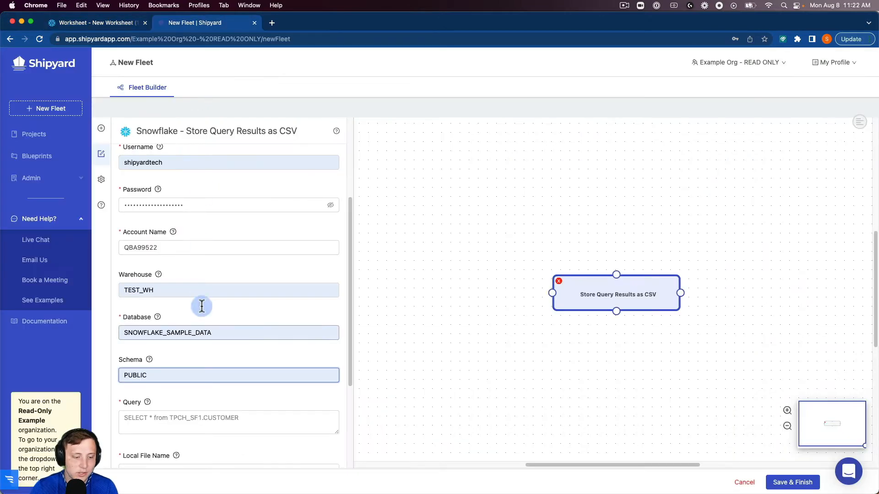
scroll(200, 307, down, 3)
click(192, 360)
key(super+v)
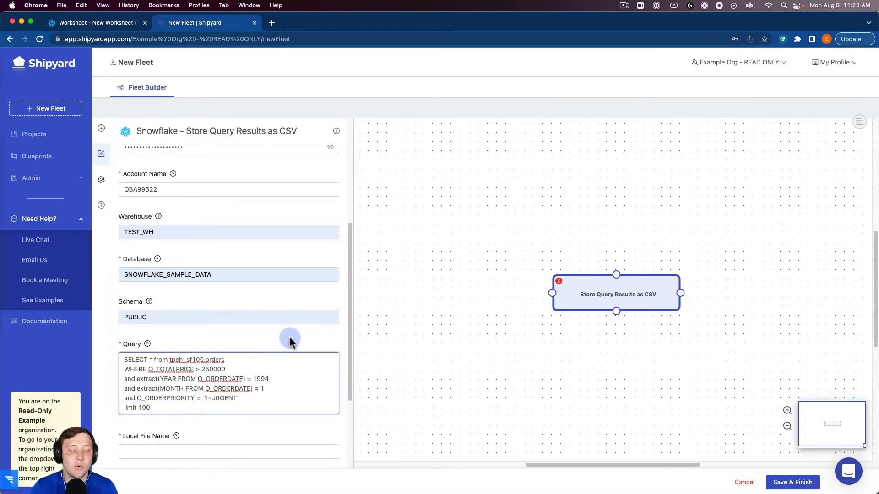
- Set the local file name of the query results to test.csv
scroll(270, 358, down, 1)
click(195, 422)
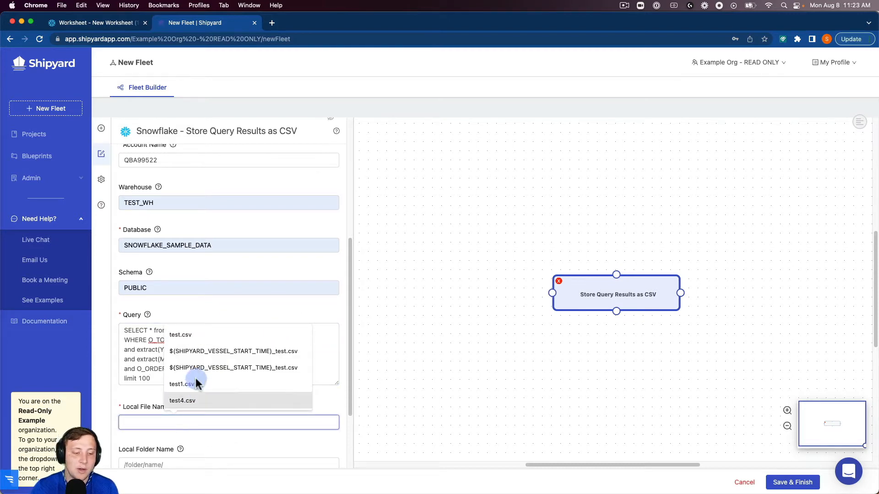
click(194, 335)
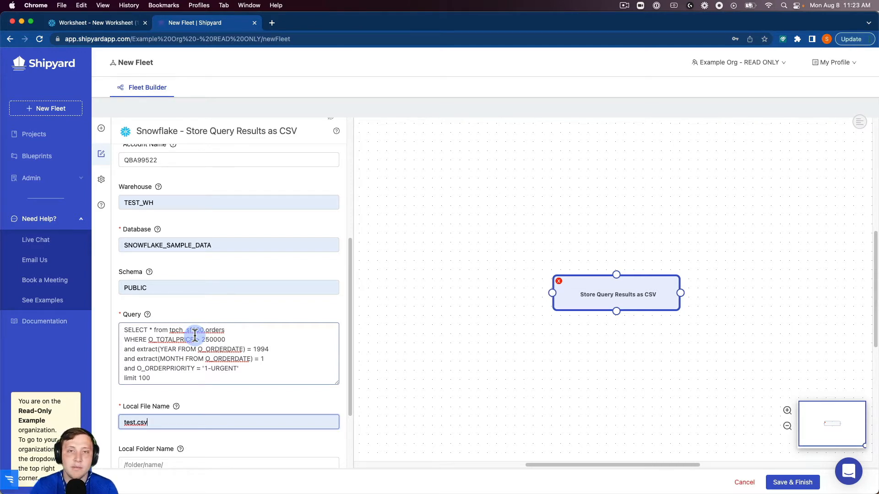
- Review the Snowflake vessel's column header option and its expanded Notifications and Guardrails settings
scroll(196, 335, down, 3)
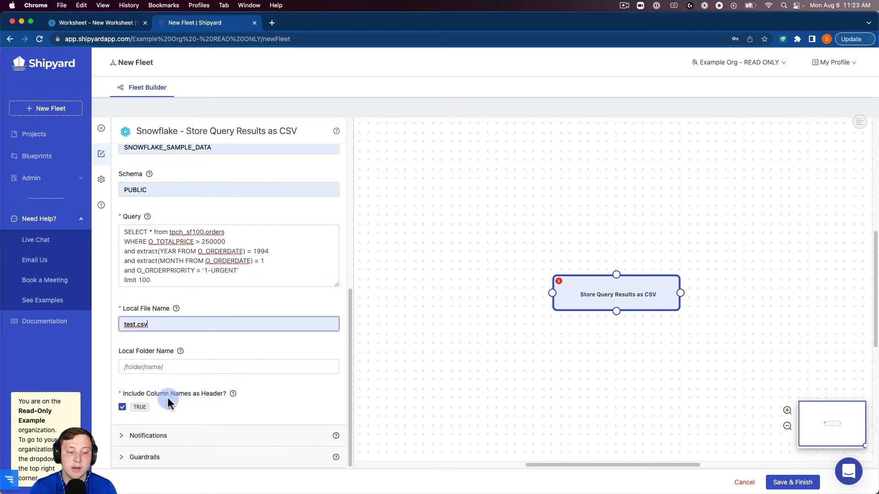
click(167, 435)
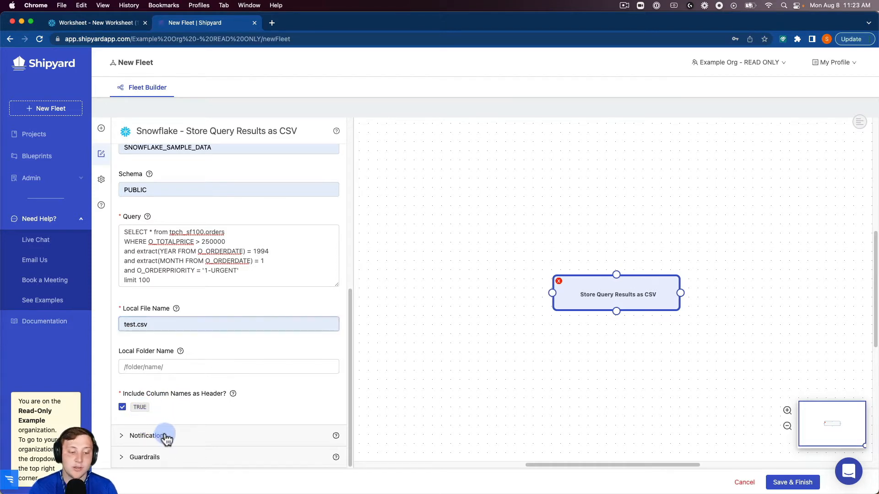
scroll(170, 428, down, 3)
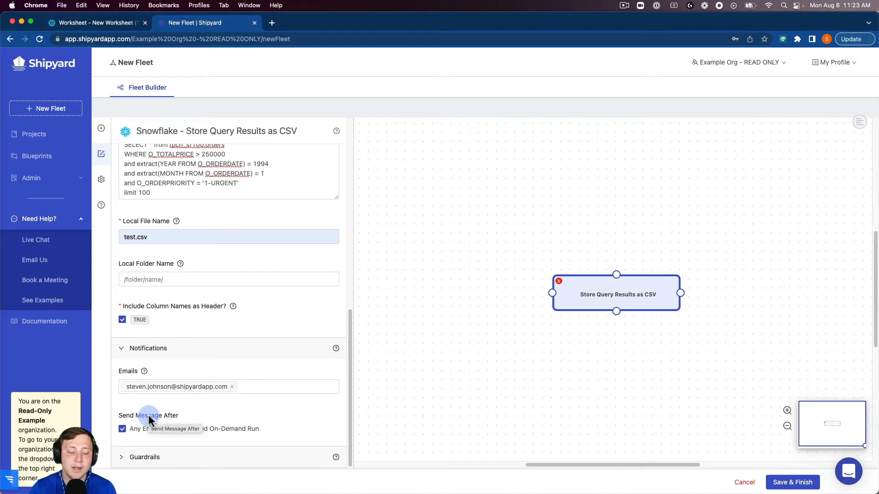
click(167, 453)
scroll(172, 402, down, 5)
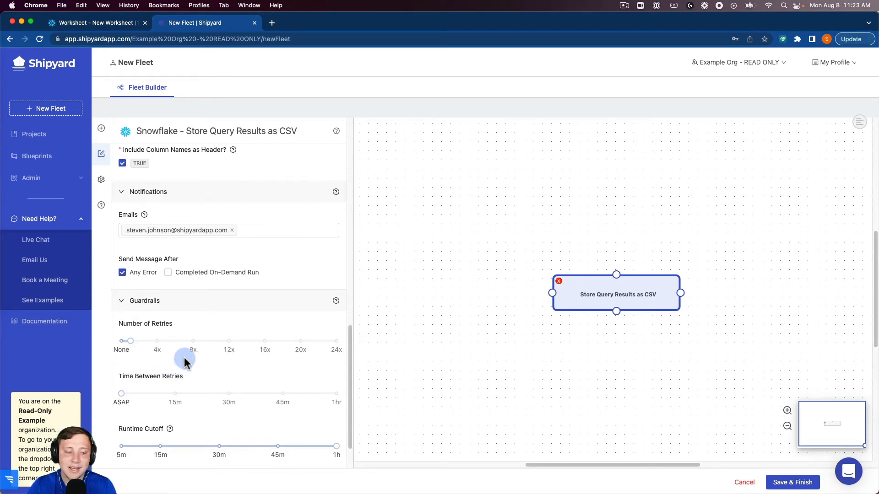
- Move the Snowflake vessel toward the canvas's upper-left corner and add an Email Send Message with File vessel, dismissing its help note
drag(579, 297, 428, 221)
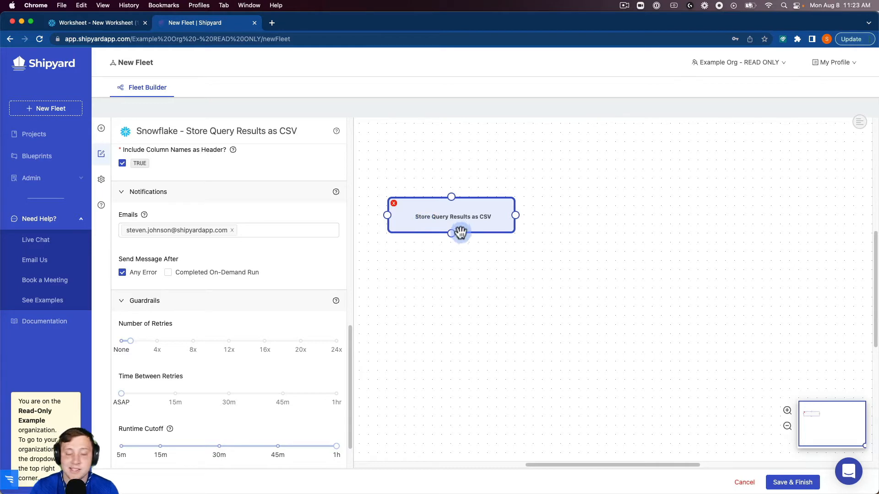
click(125, 139)
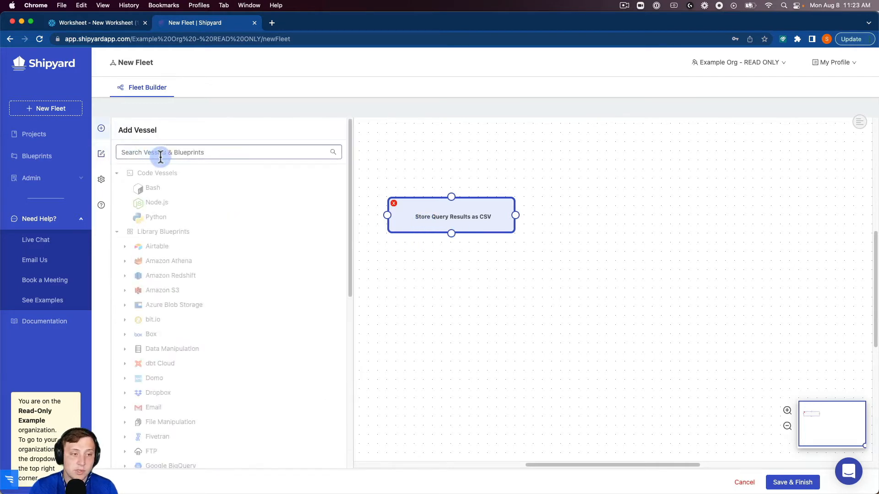
click(131, 152)
text(email)
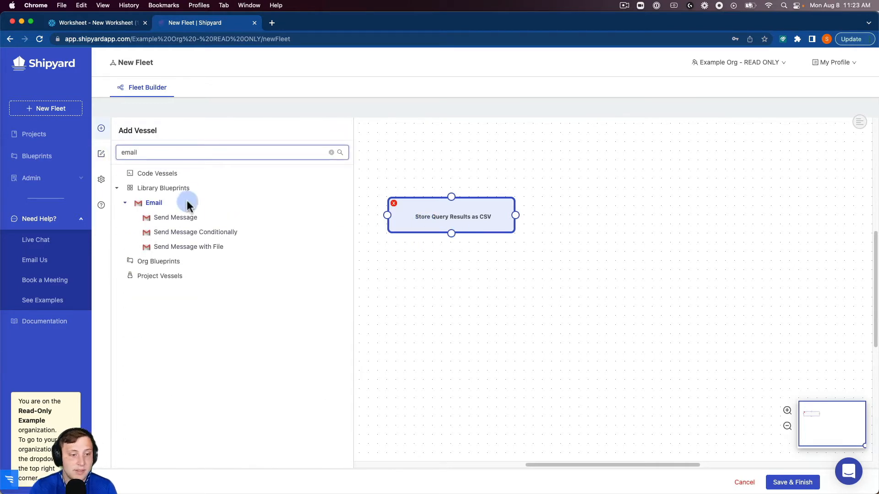
click(195, 247)
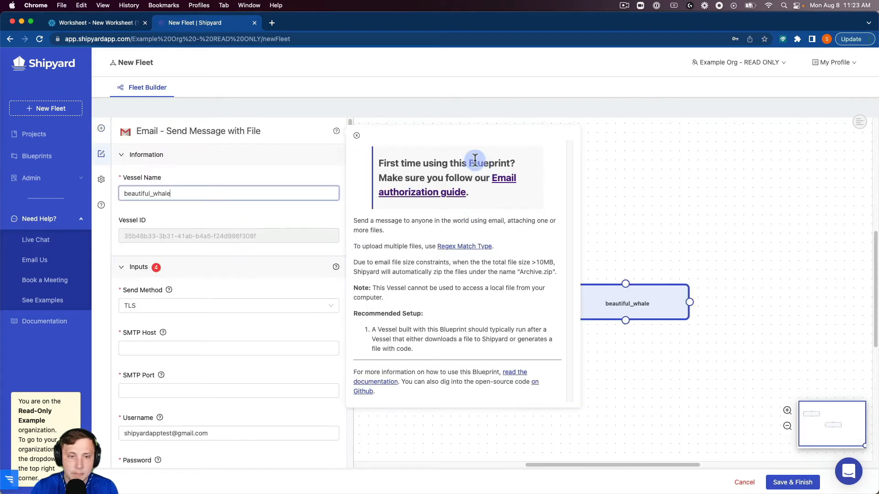
click(356, 135)
- Rename the email vessel as Send CSV and place it level with and to the right of the Snowflake vessel
double_click(230, 192)
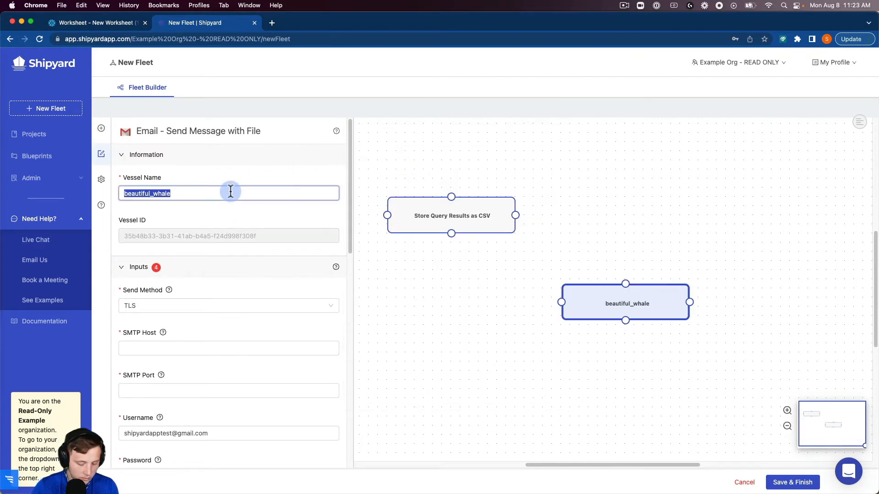
text(Send CSV)
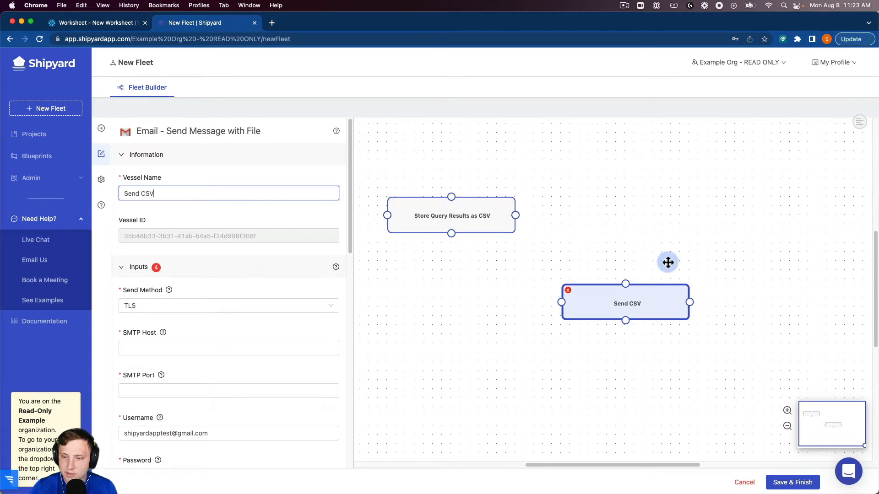
drag(659, 299, 643, 206)
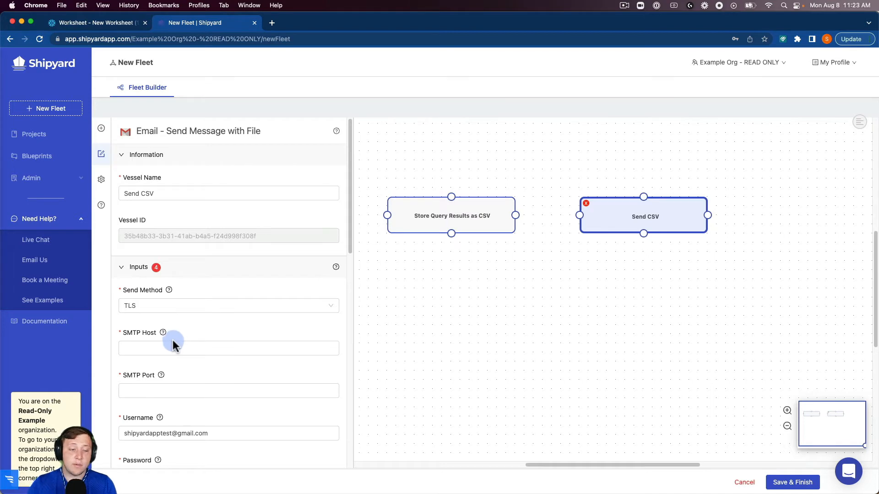
- Set the Send CSV vessel's SMTP host to smtp.gmail.com and its SMTP port to 587
click(166, 351)
click(175, 368)
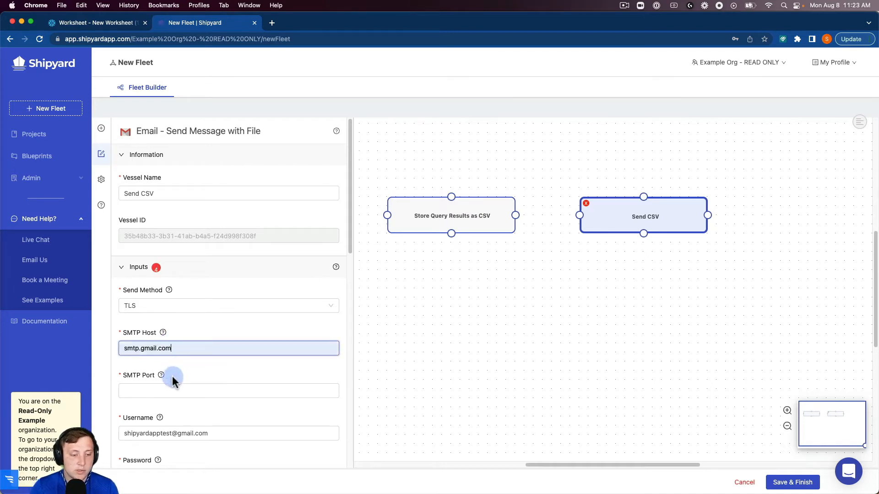
click(172, 391)
click(175, 413)
- Enter the recipient's e-mail address as the message's TO address, leaving the sender name blank
scroll(176, 413, down, 5)
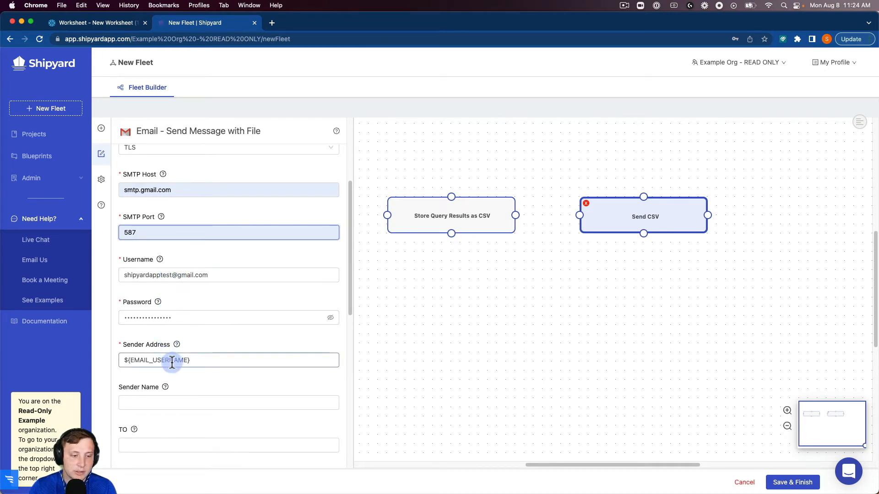
scroll(158, 397, down, 1)
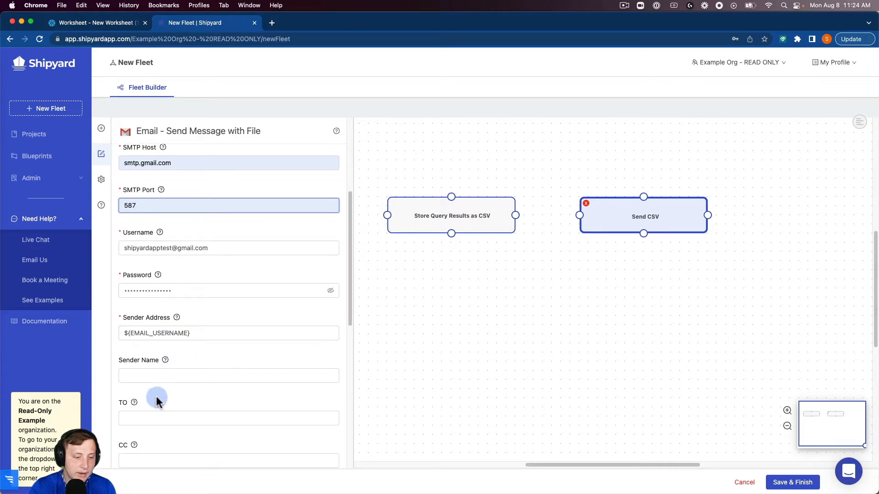
click(156, 376)
mouse_move(166, 358)
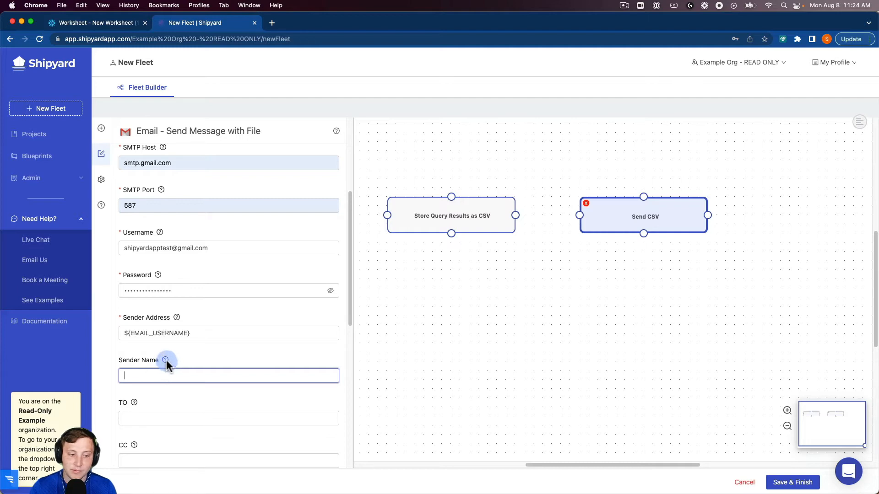
scroll(176, 380, down, 2)
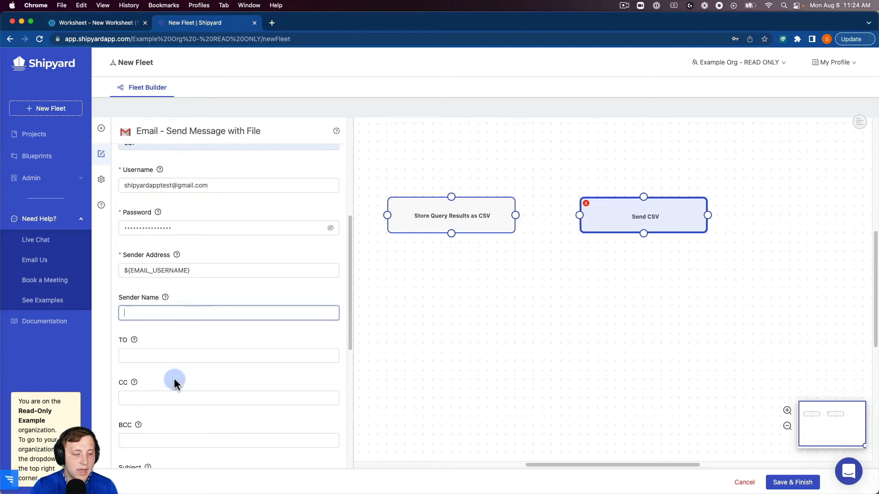
click(151, 359)
click(179, 373)
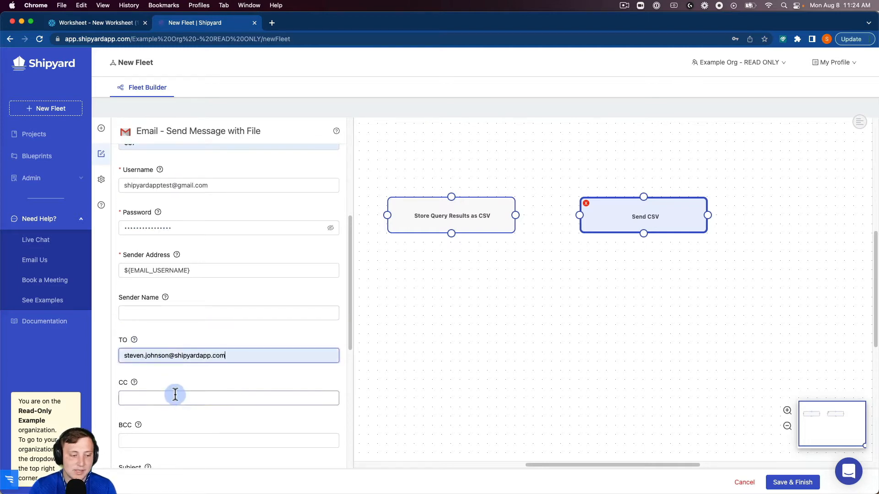
scroll(176, 395, down, 3)
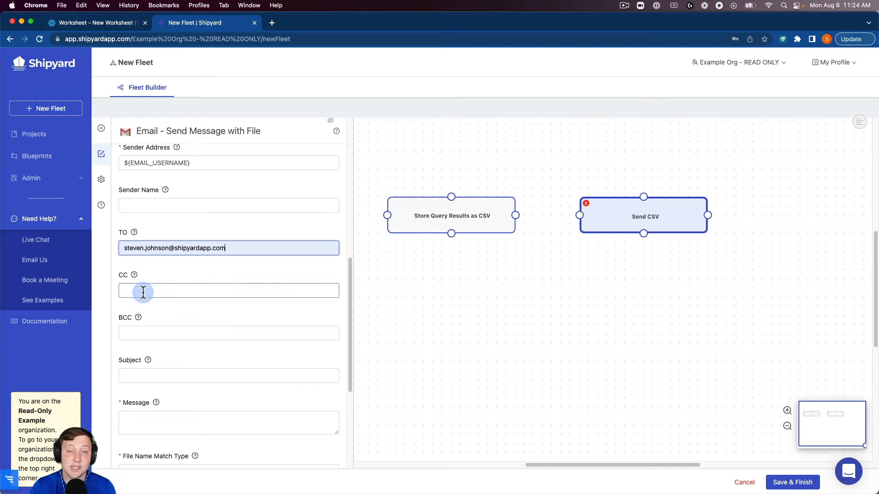
- Set the email's subject to "Snowflake CSV" and its message to "Here is your daily Snowflake report"
scroll(151, 329, down, 1)
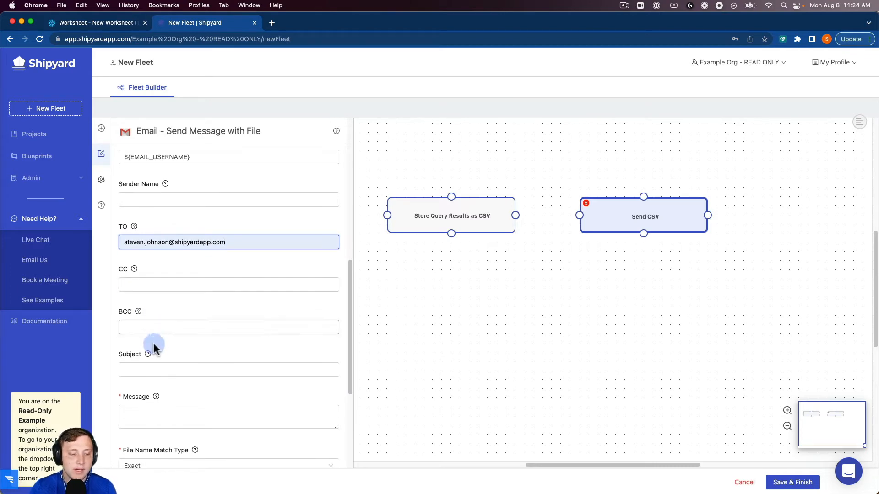
click(151, 365)
text(Snow)
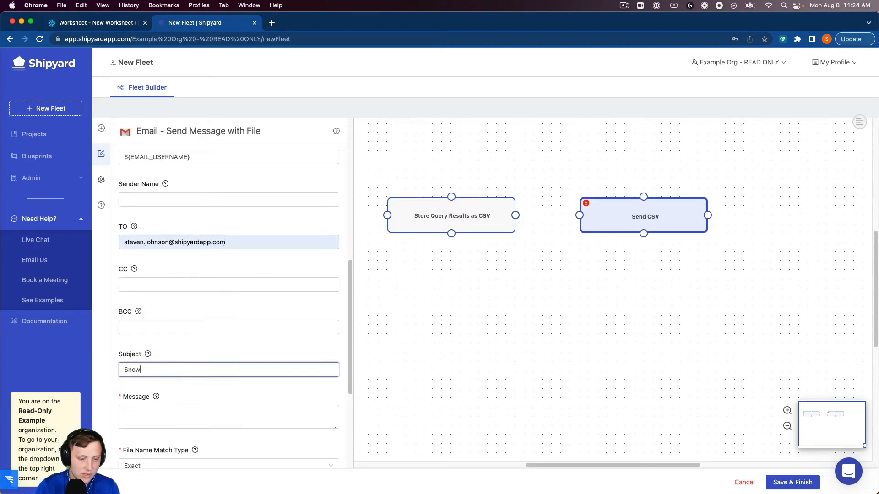
text(flake CSV)
click(161, 409)
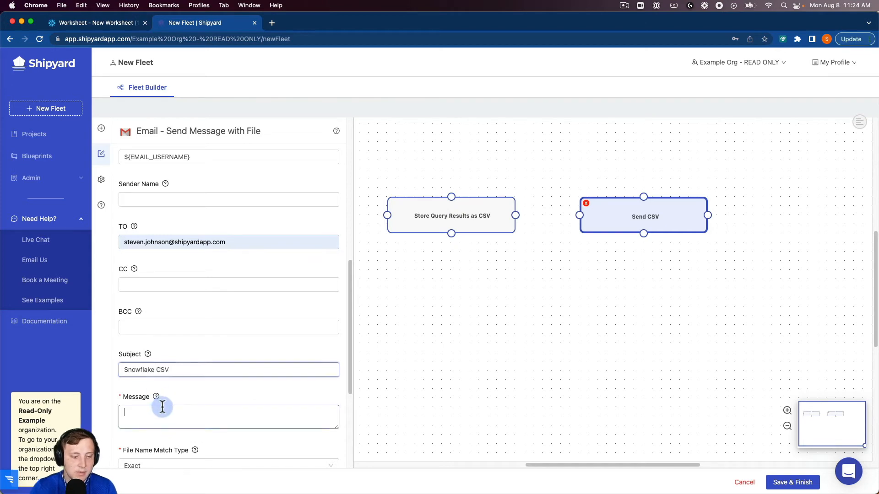
text(Her)
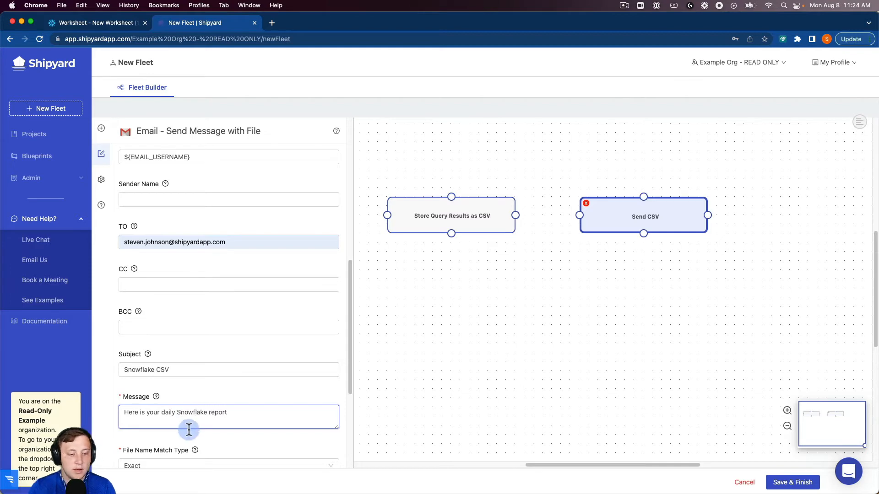
- Set the Send CSV vessel's file name to test.csv, keeping the Exact match type and the Shipyard footer
scroll(183, 428, down, 3)
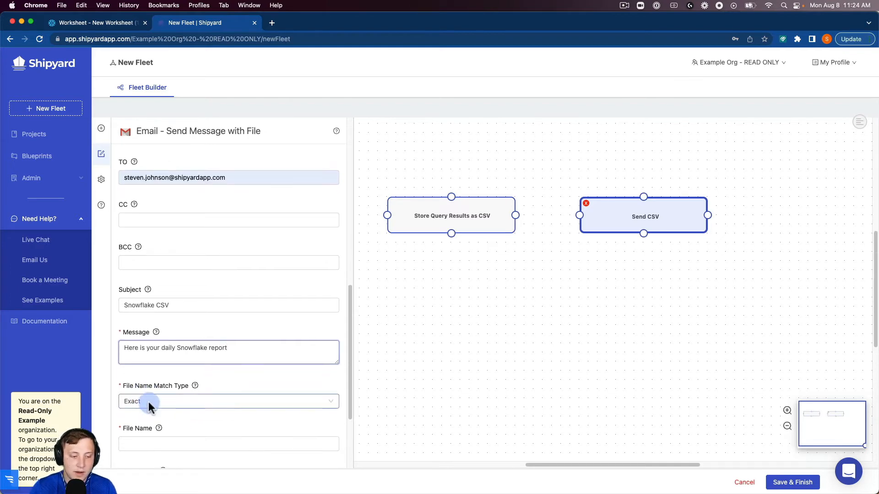
scroll(149, 405, down, 1)
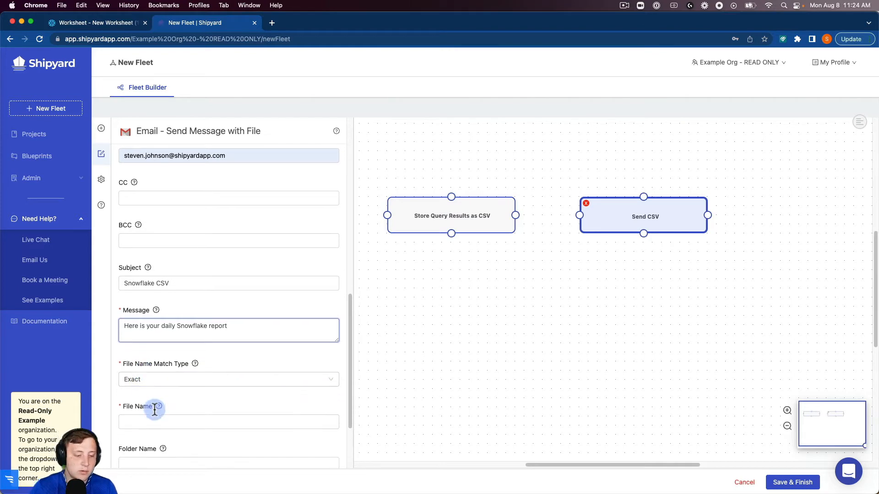
click(153, 420)
click(180, 460)
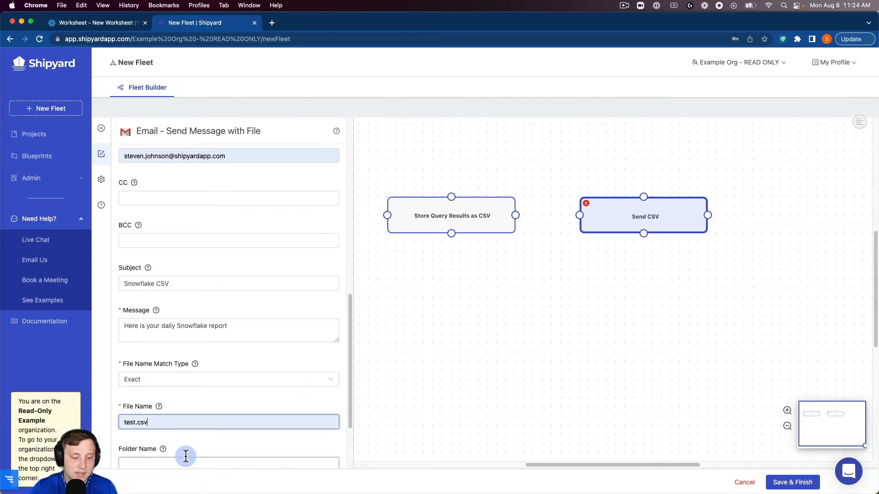
scroll(189, 442, down, 5)
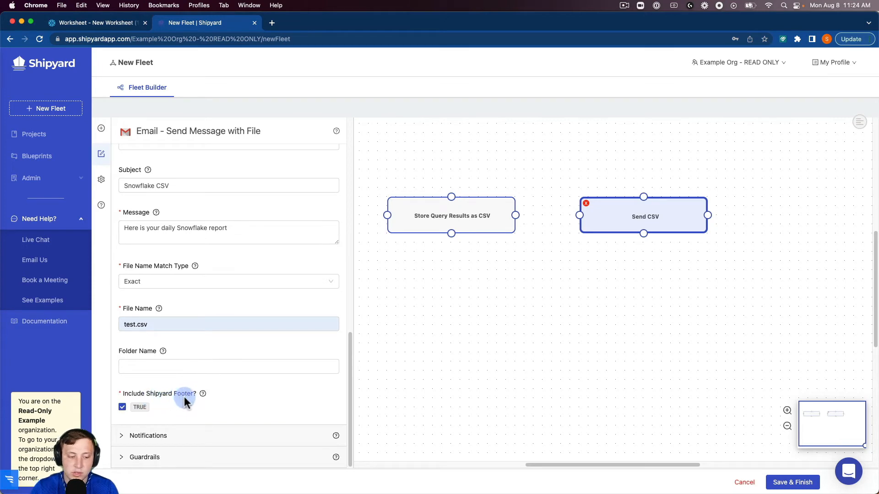
- Connect the Store Query Results as CSV vessel to the Send CSV vessel with a Success path
scroll(232, 334, up, 15)
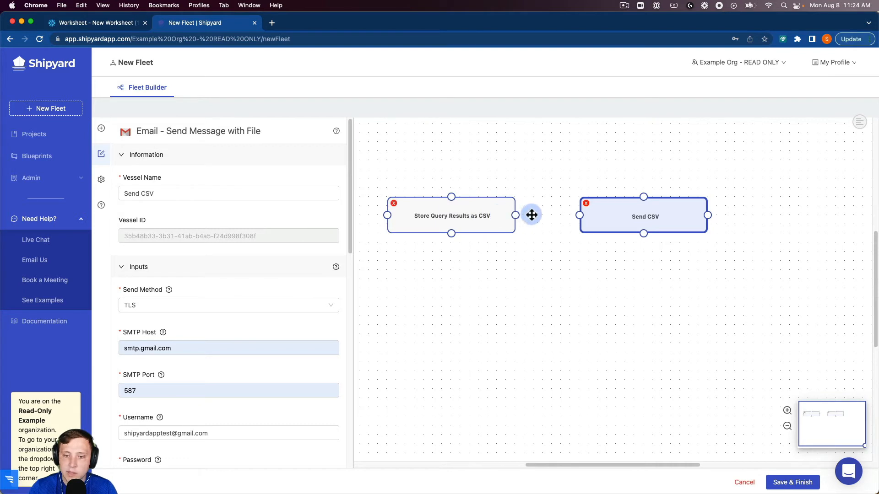
drag(524, 216, 567, 217)
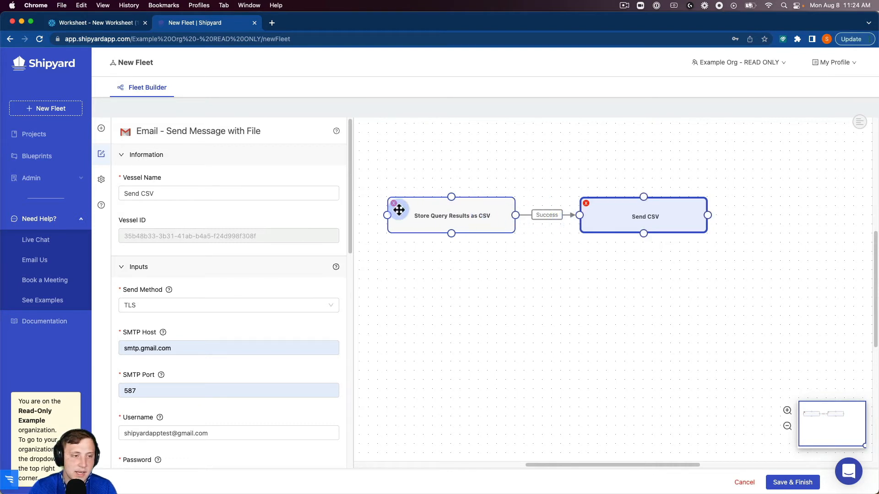
- Name the fleet "Snowflake -> Email" in its fleet settings and save the finished fleet
click(95, 185)
double_click(207, 189)
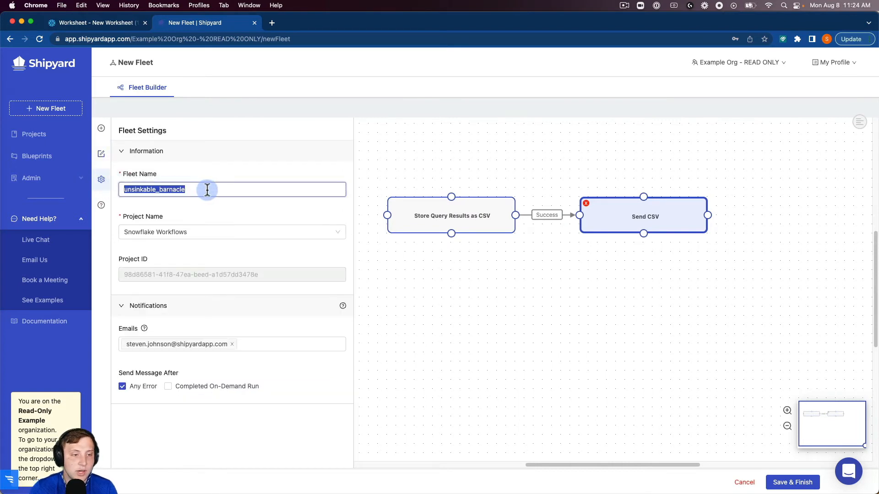
text(Snow)
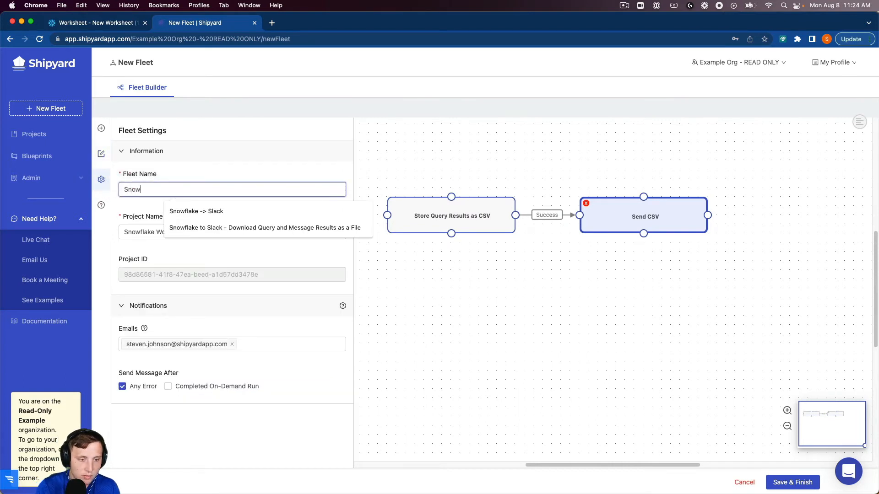
text(flake -> Email)
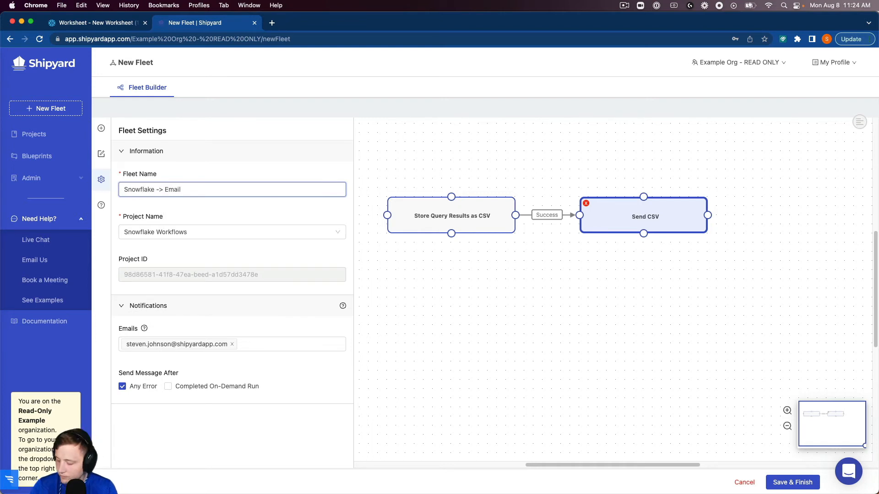
click(789, 477)
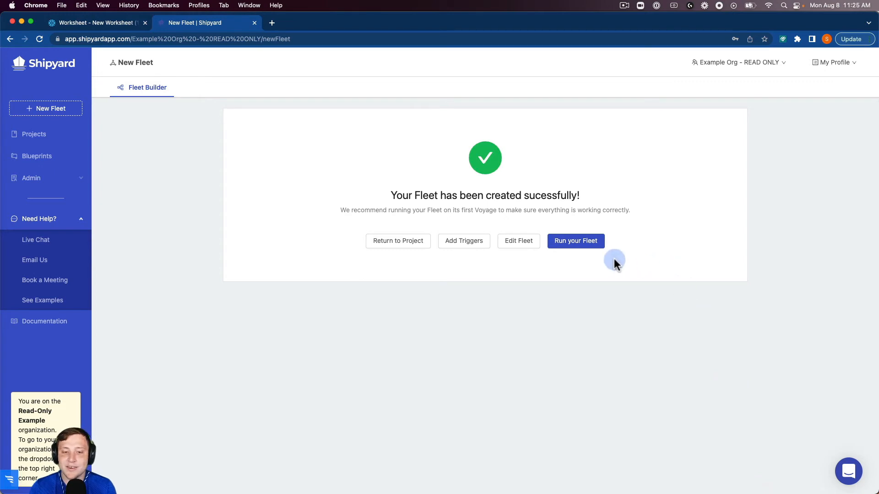
- Run the new fleet on demand and follow the progress of both vessels in the fleet log
click(578, 242)
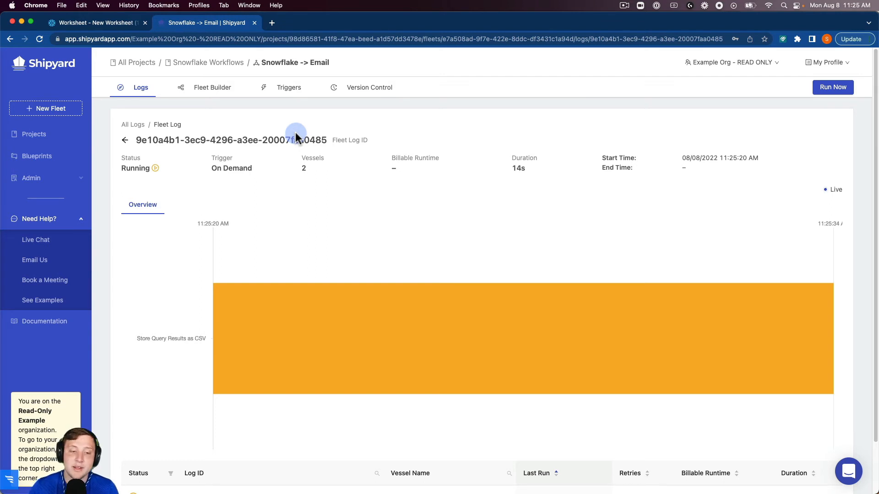
mouse_move(311, 319)
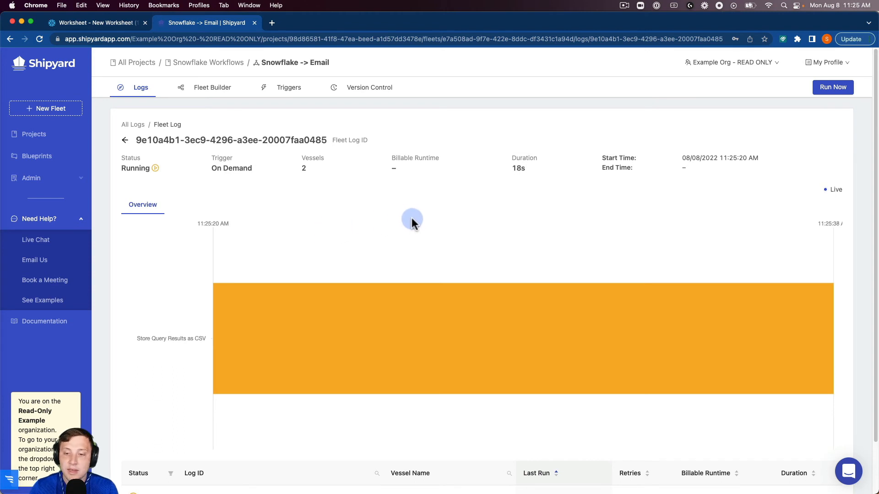
scroll(234, 389, down, 2)
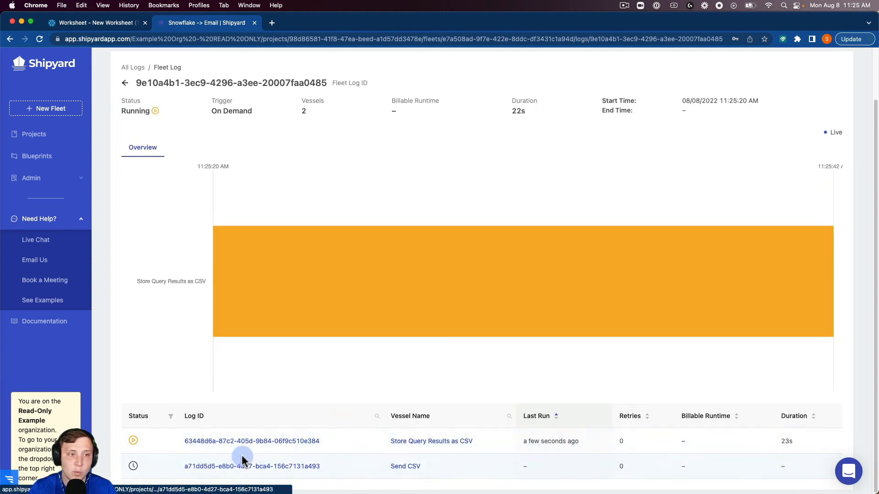
mouse_move(230, 259)
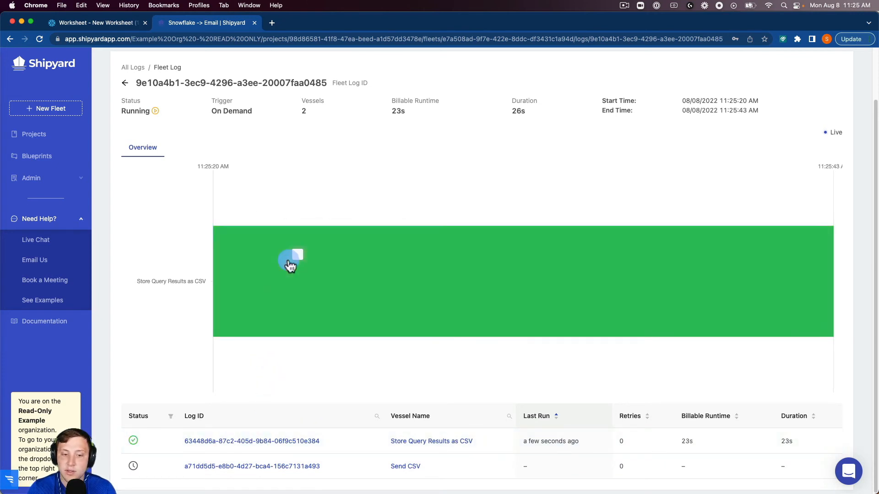
- Inspect the Store Query Results as CSV vessel's log output, including its password line, and return to the fleet log to check Send CSV
click(224, 445)
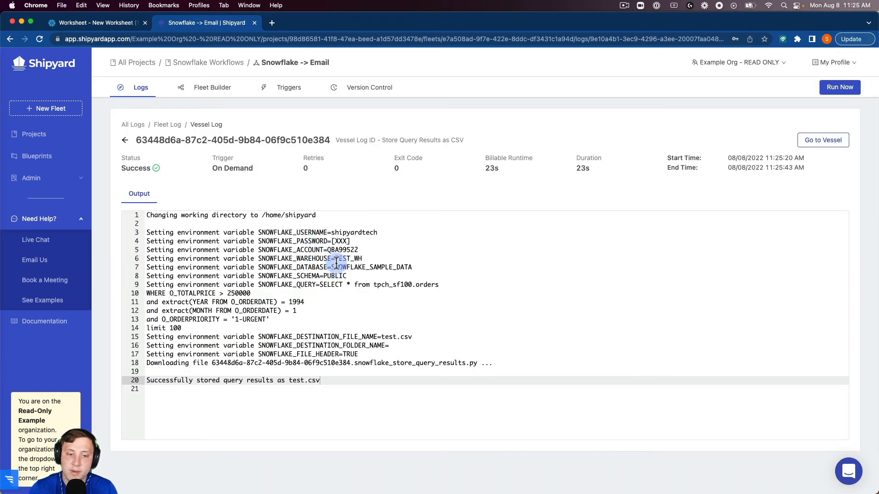
drag(352, 243, 331, 244)
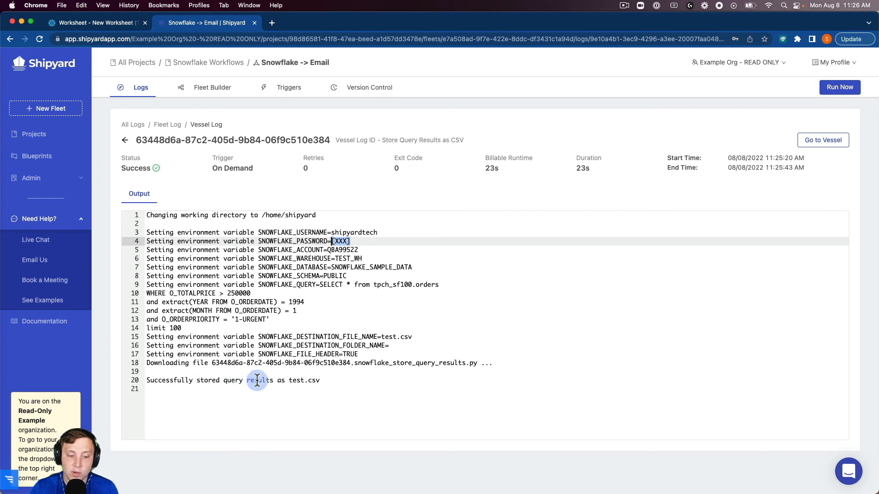
click(163, 130)
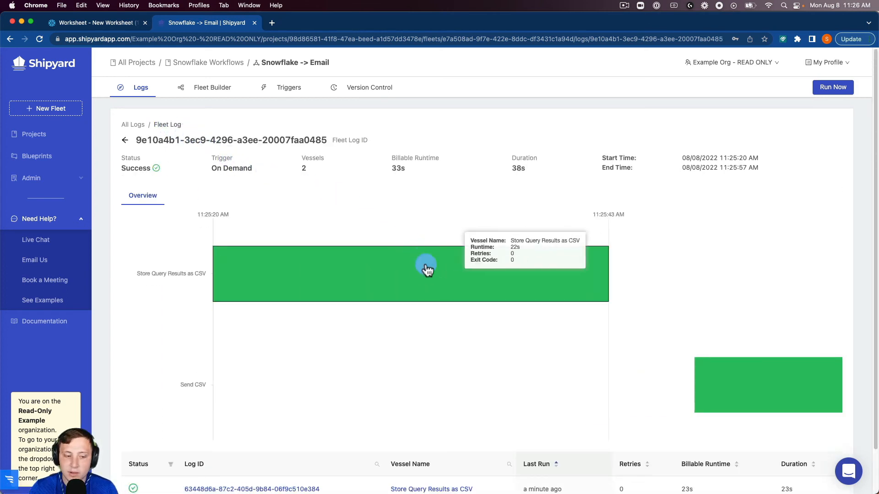
mouse_move(721, 394)
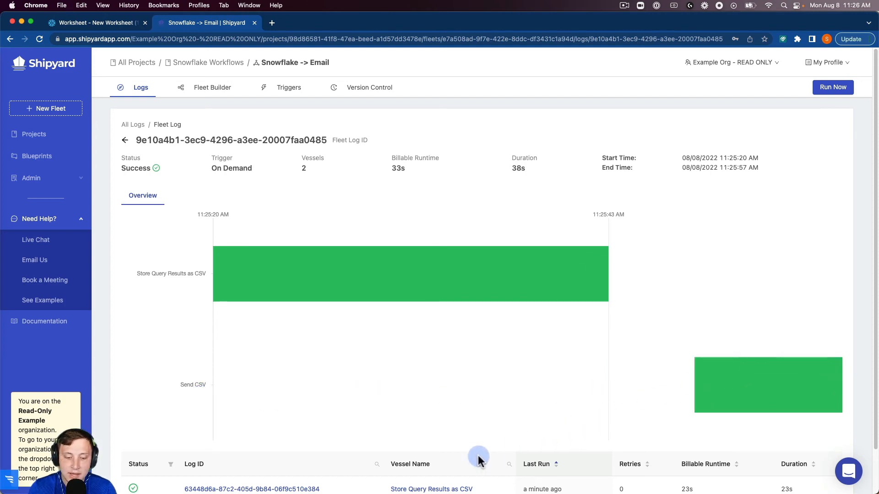
mouse_move(231, 493)
- Switch to Mail, view the received Snowflake CSV message and open its test.csv attachment
click(122, 478)
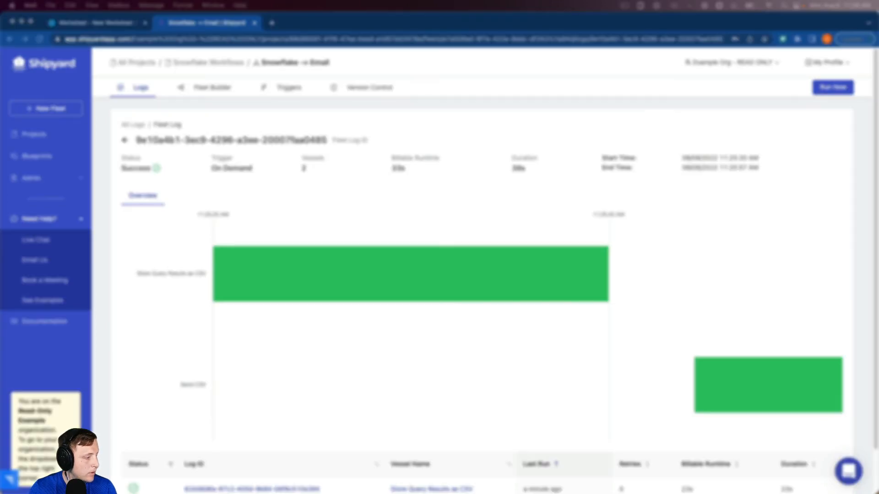
drag(1, 210, 266, 110)
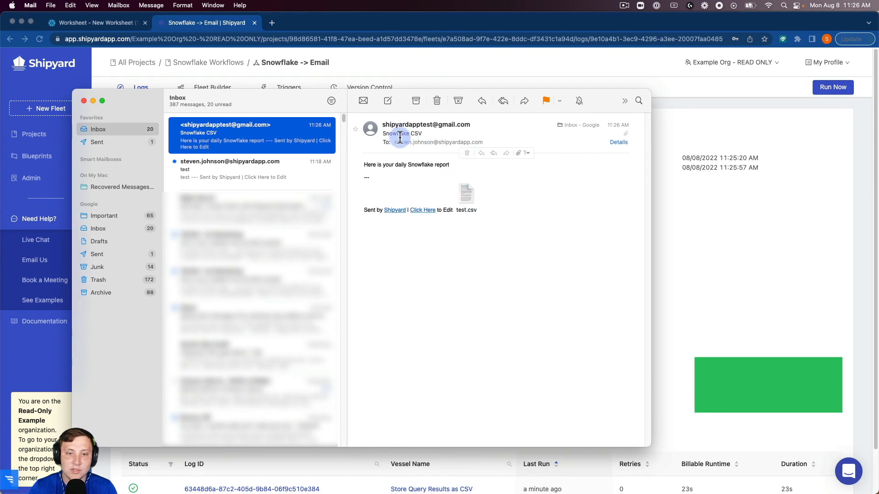
click(469, 200)
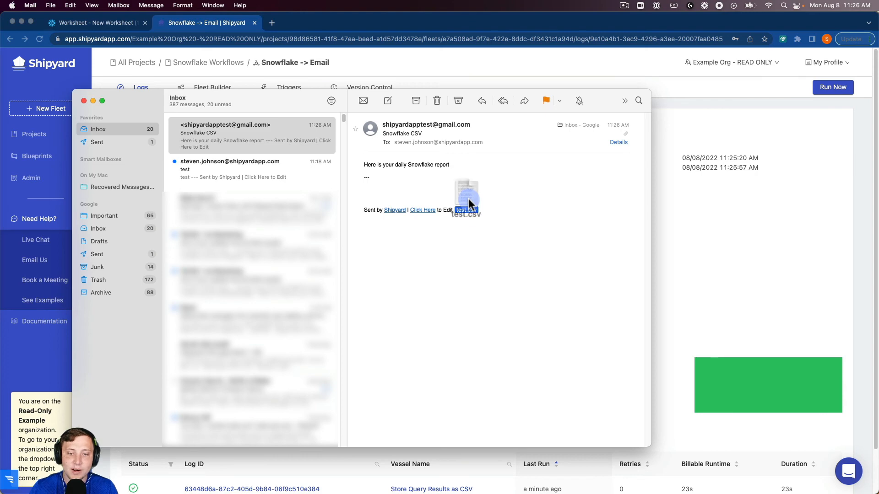
double_click(469, 199)
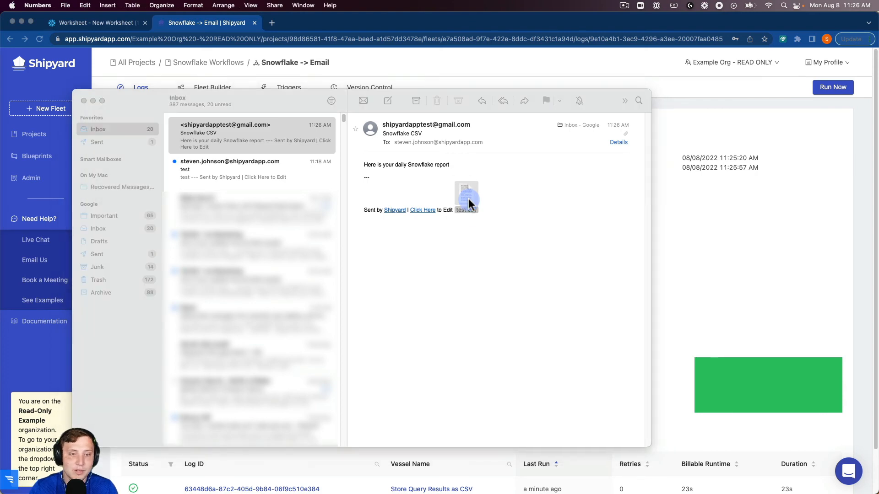